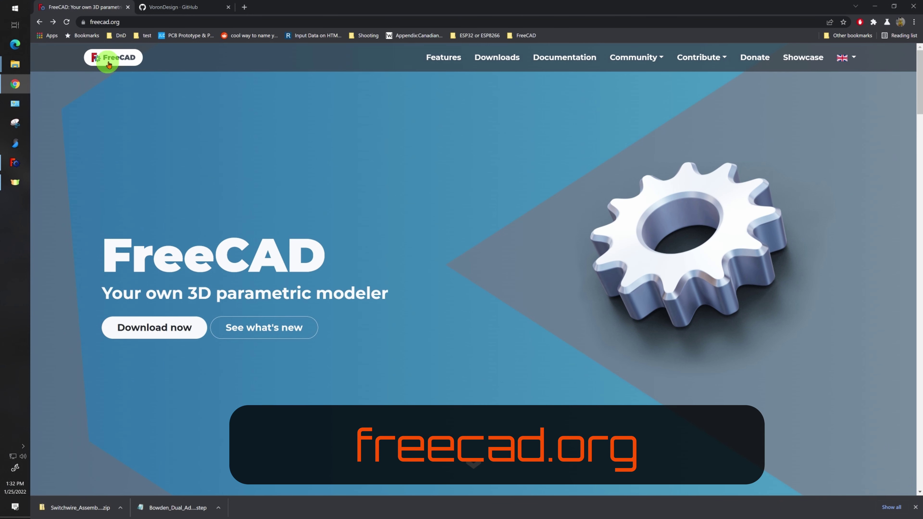
# - Open the freecad.org Downloads page showing stable version 0.19.3
pyautogui.click(190, 327)
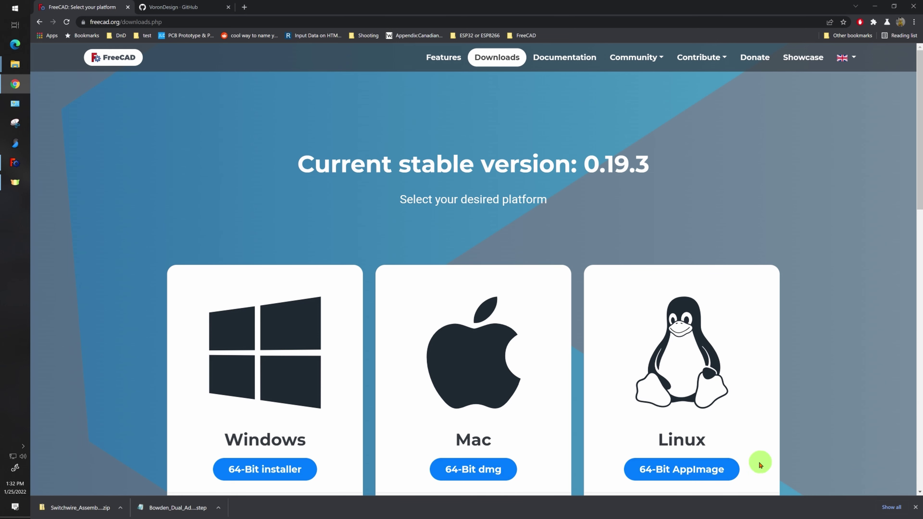
# - Download Switchwire_Assembly_v1.13.zip from the Voron-Switchwire repository's CAD folder on GitHub
pyautogui.click(178, 10)
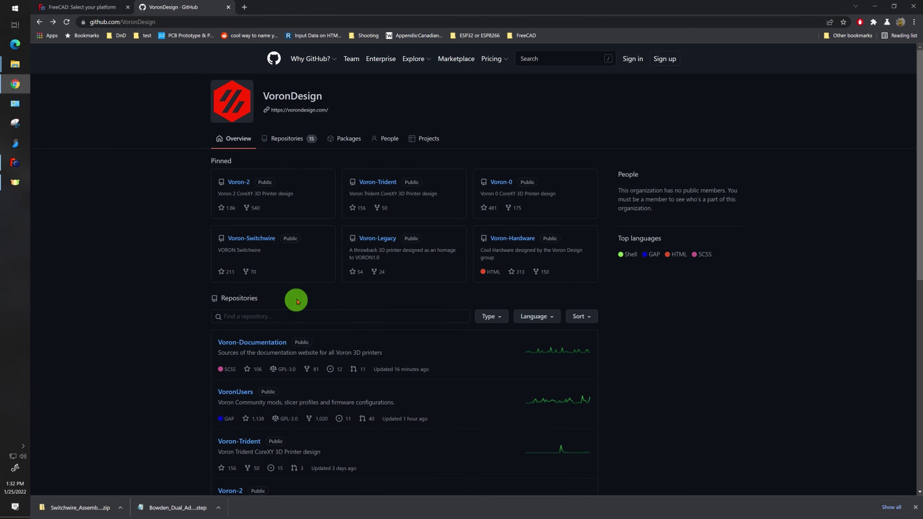
pyautogui.click(258, 239)
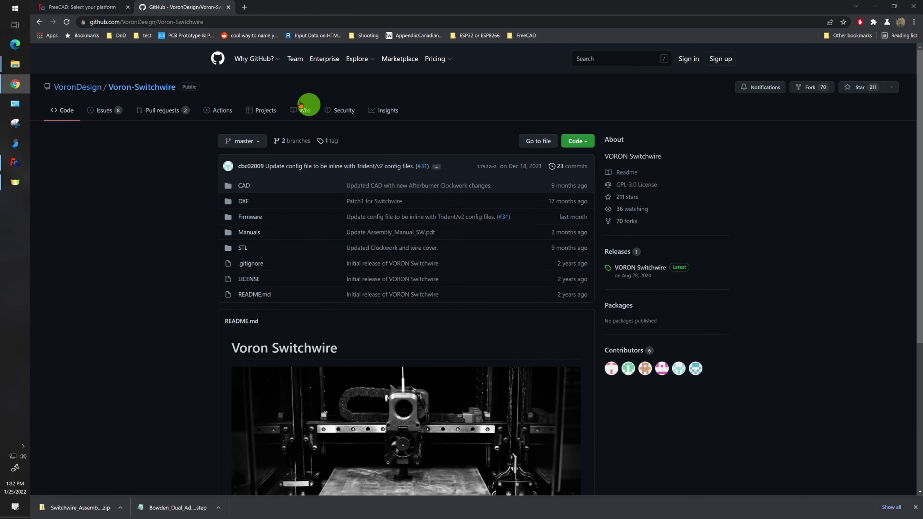
pyautogui.click(250, 187)
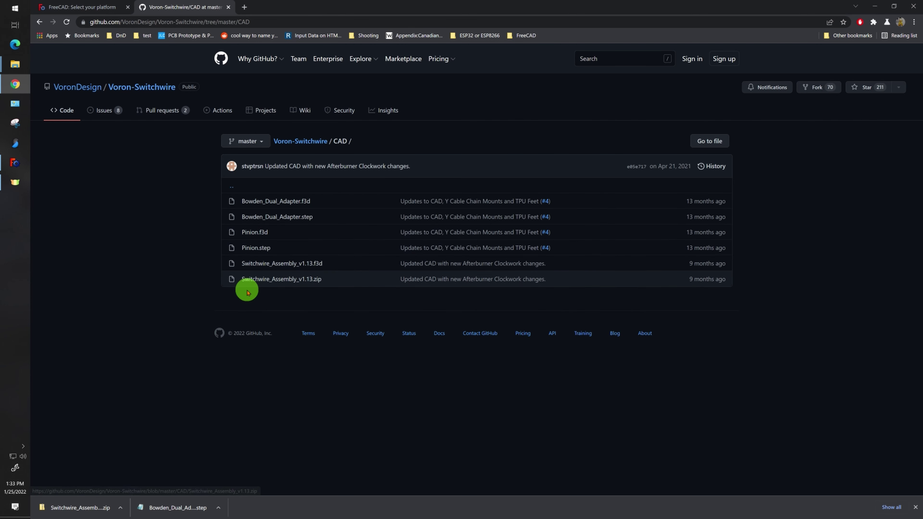
pyautogui.click(292, 279)
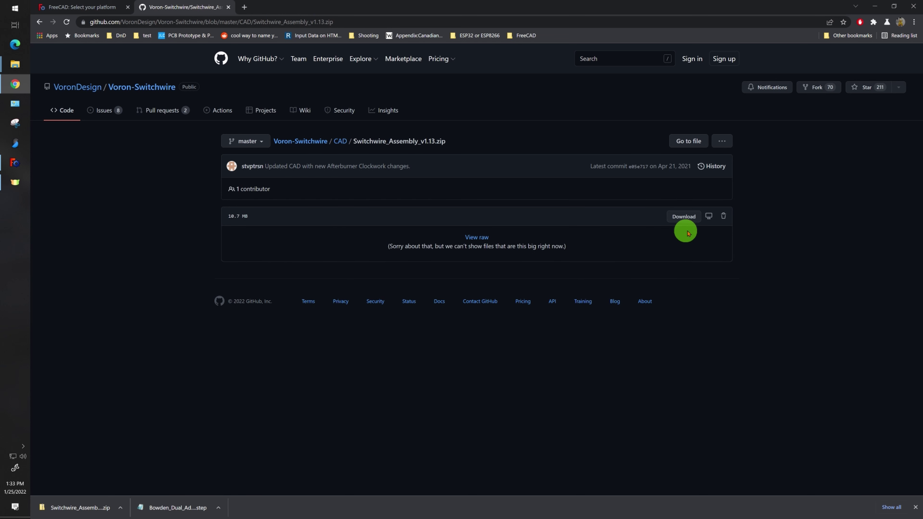
pyautogui.click(684, 216)
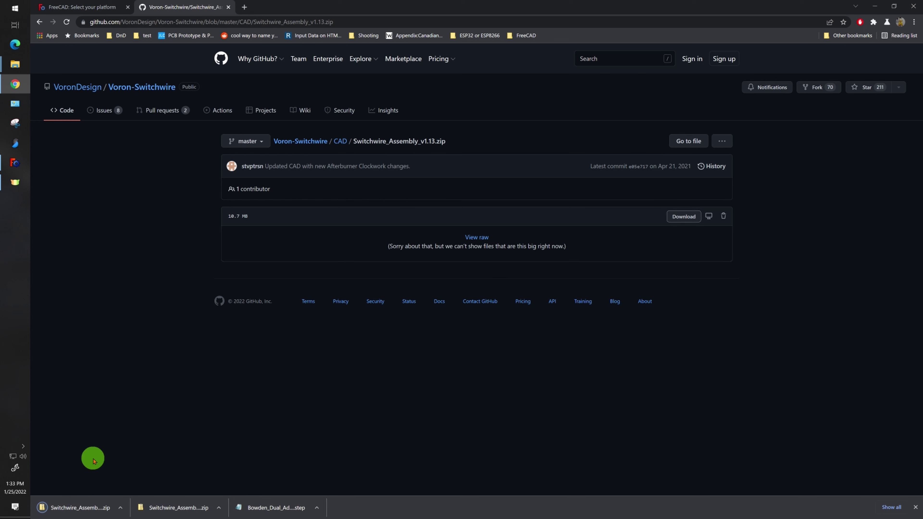
# - Copy Switchwire_Assembly_v1.13.step from the downloaded zip onto the Engineering (F:) drive
pyautogui.click(89, 506)
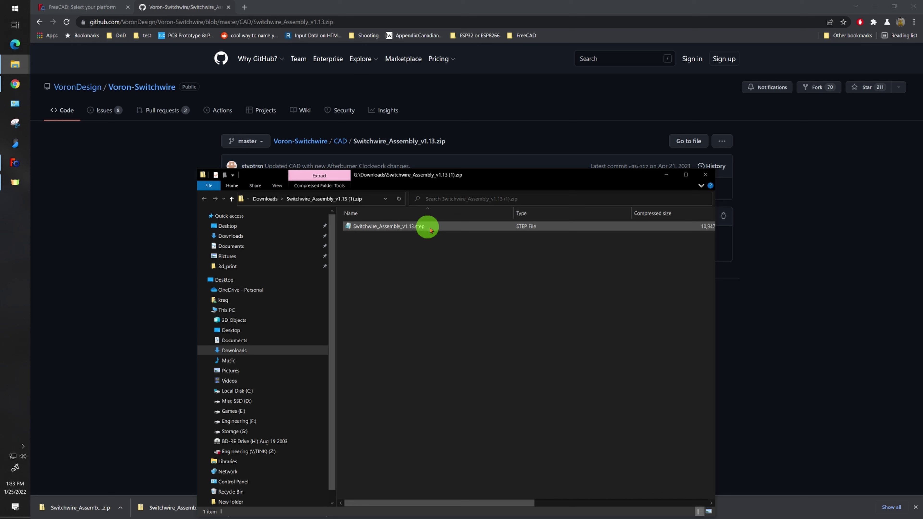
pyautogui.click(400, 227)
pyautogui.rightClick(400, 227)
pyautogui.click(432, 251)
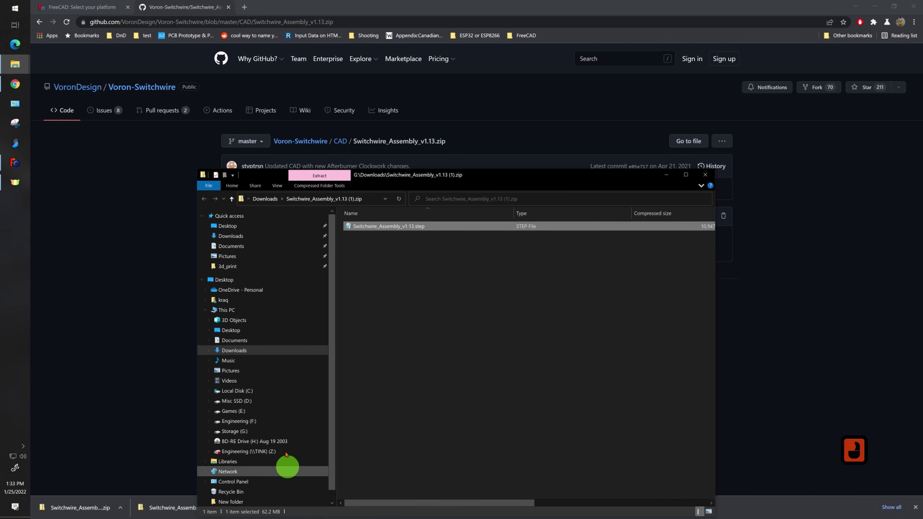
pyautogui.click(259, 421)
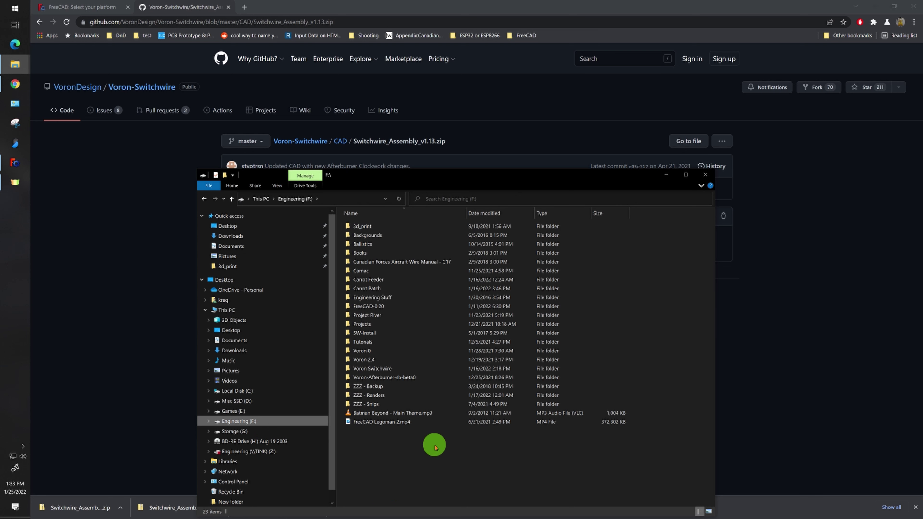
pyautogui.rightClick(386, 458)
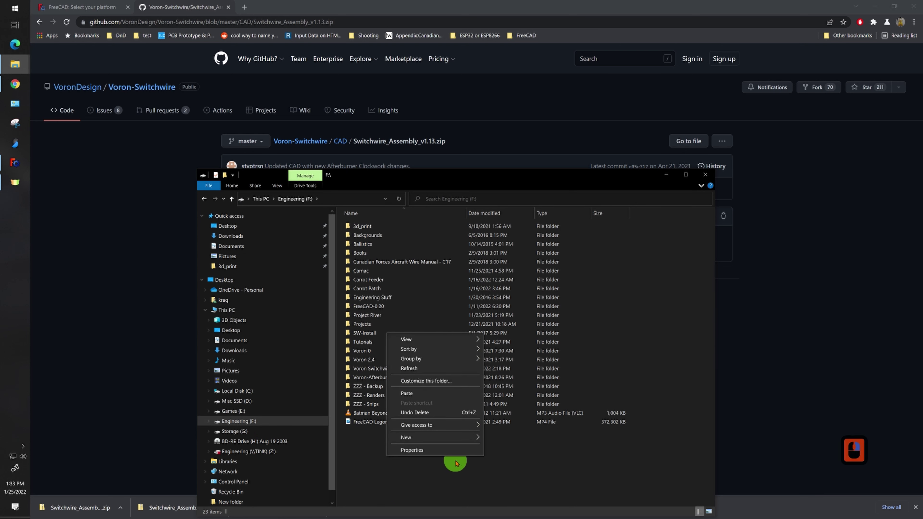
pyautogui.click(432, 392)
pyautogui.hotkey('alt', 'Tab')
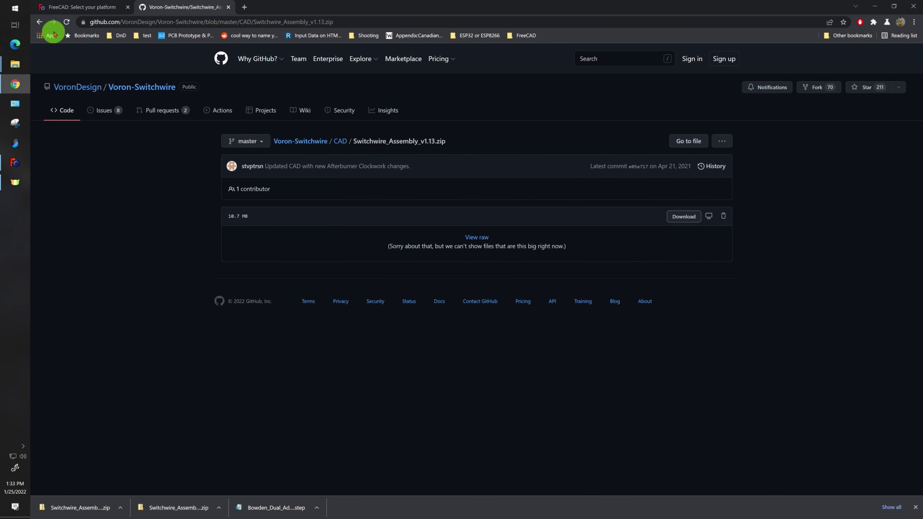
# - Copy the raw contents of Pinion.step from the Voron-Switchwire CAD folder
pyautogui.click(39, 23)
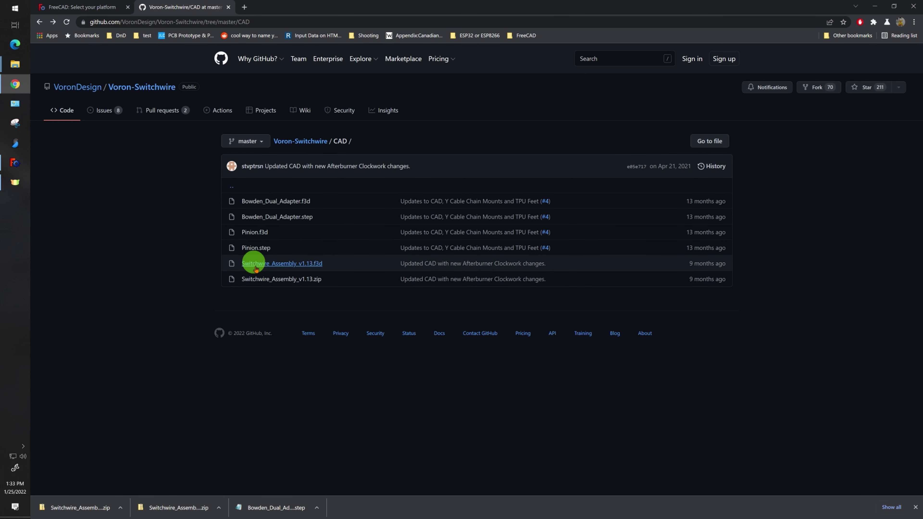
pyautogui.click(265, 250)
pyautogui.scroll(-1, 121, 155)
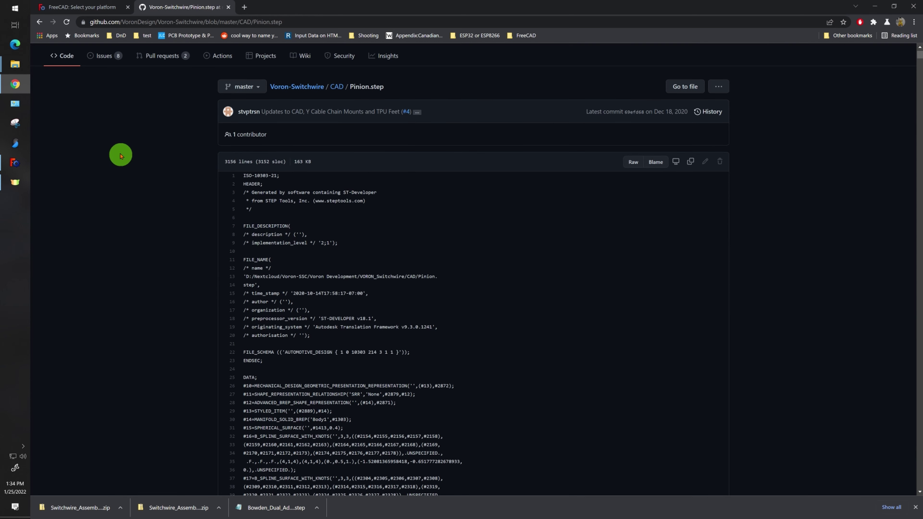
pyautogui.click(691, 162)
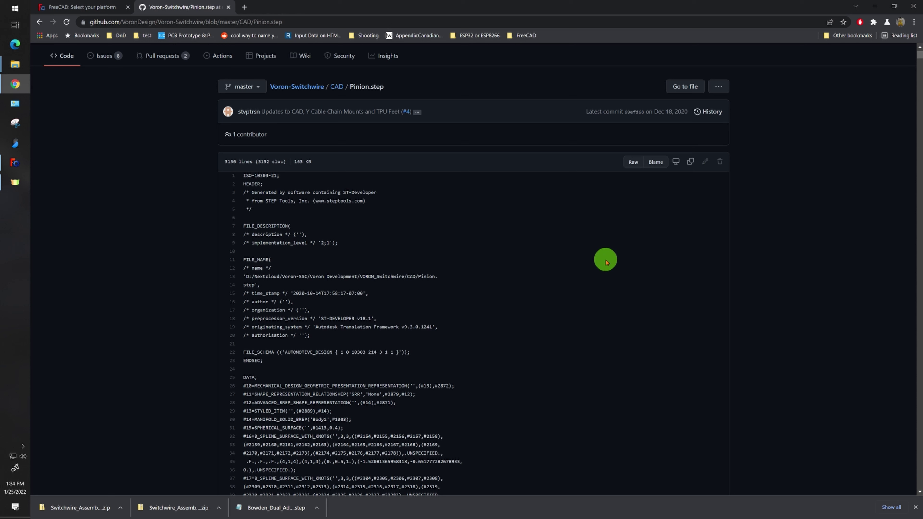
# - Paste the copied Pinion.step text into a new Notepad document, then return to Chrome
pyautogui.press('super')
pyautogui.write('note')
pyautogui.press('Return')
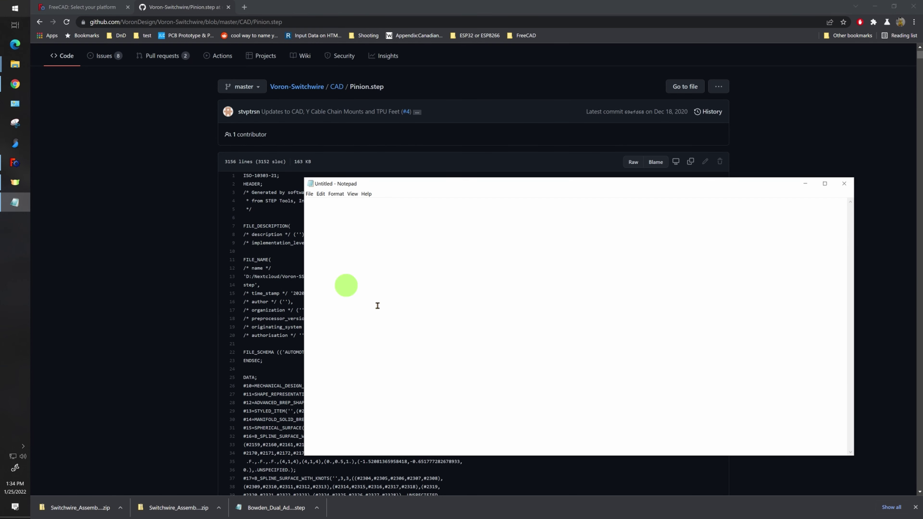
pyautogui.rightClick(470, 301)
pyautogui.click(530, 329)
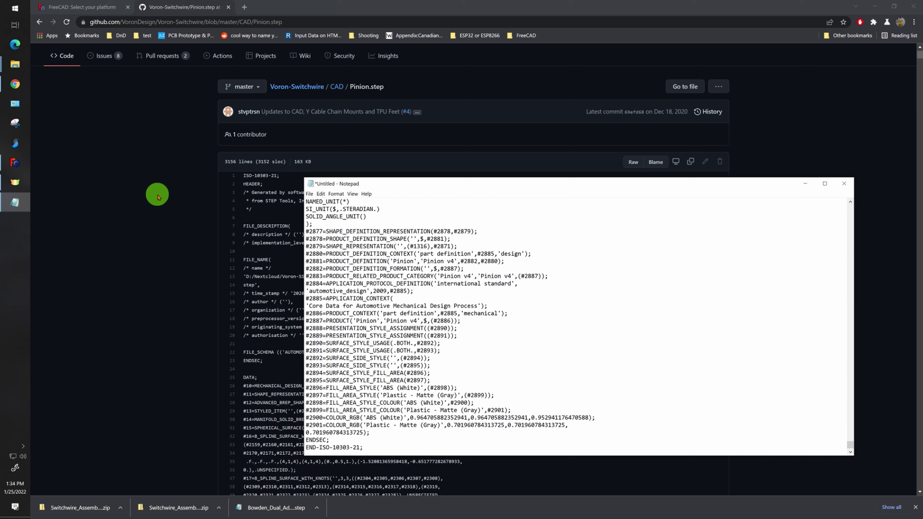
pyautogui.click(157, 196)
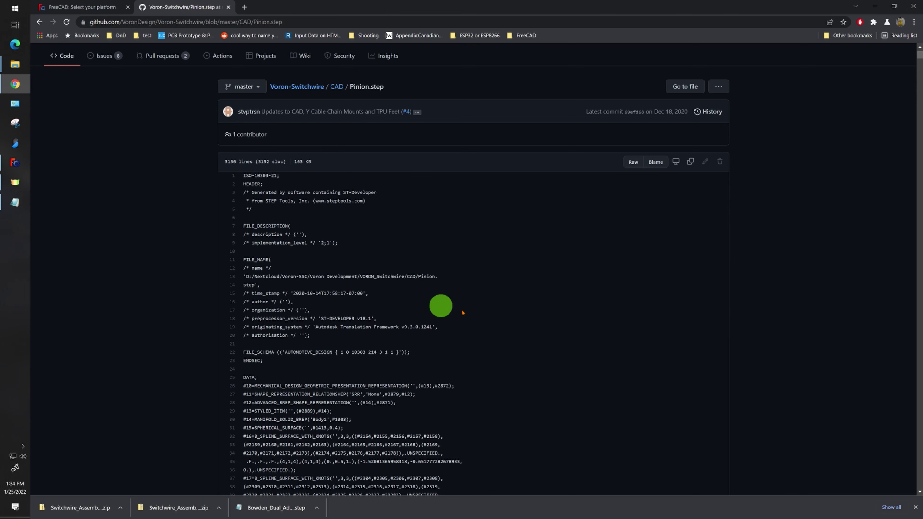
# - Save the Pinion.step link from the CAD folder listing into Downloads
pyautogui.click(39, 21)
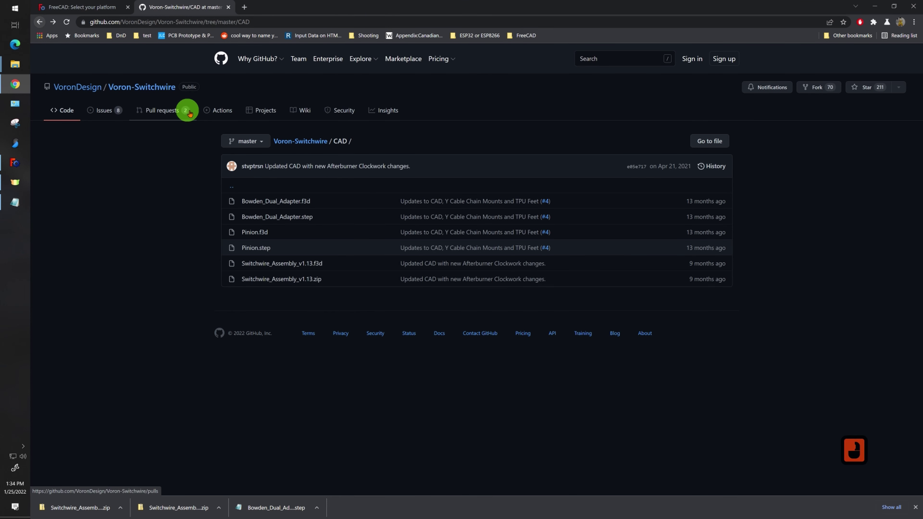
pyautogui.rightClick(262, 249)
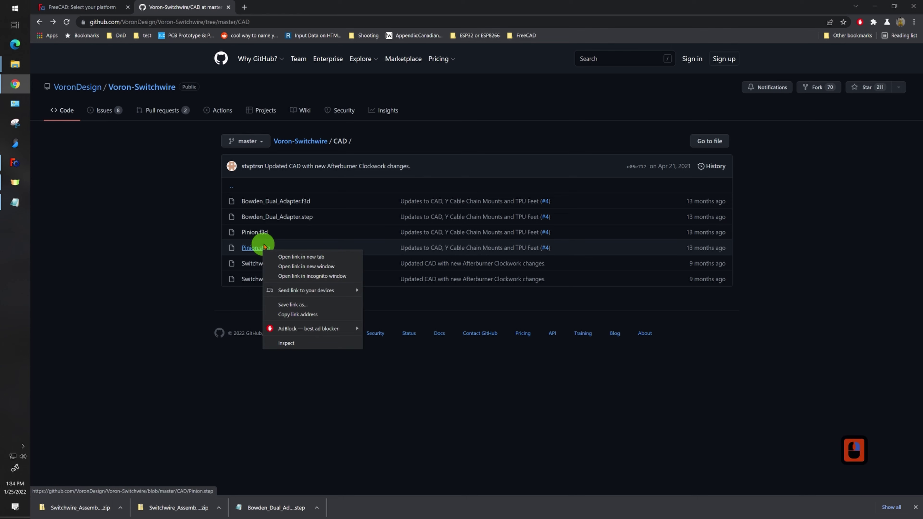
pyautogui.click(346, 305)
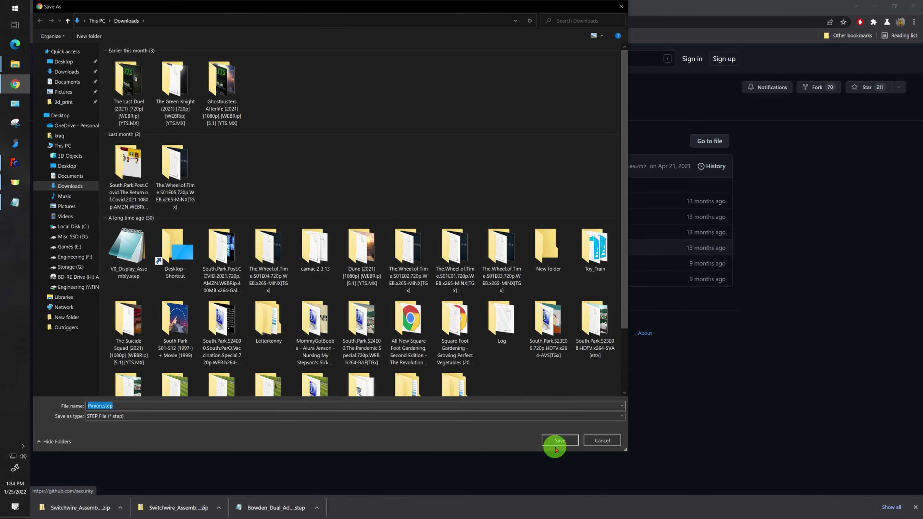
pyautogui.click(555, 441)
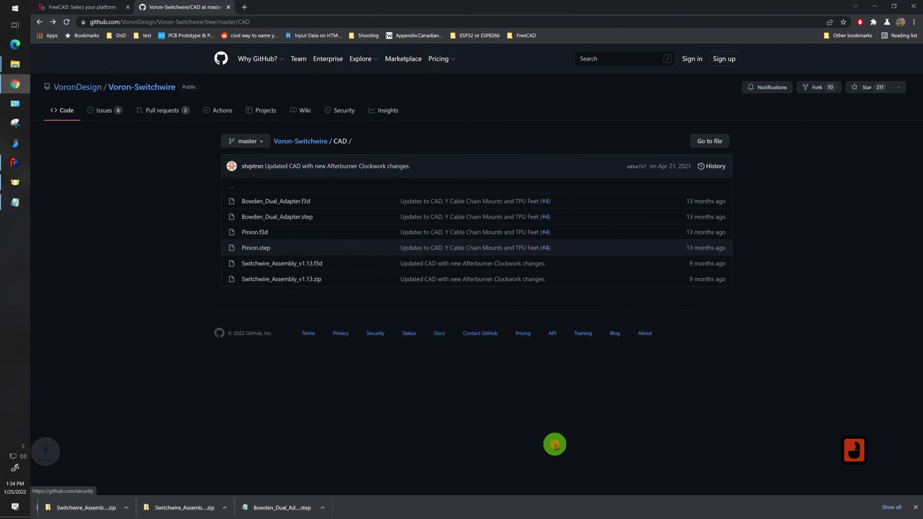
# - Open the downloaded Pinion.step and scroll through its GitHub HTML script content
pyautogui.click(64, 508)
pyautogui.scroll(-20, 372, 347)
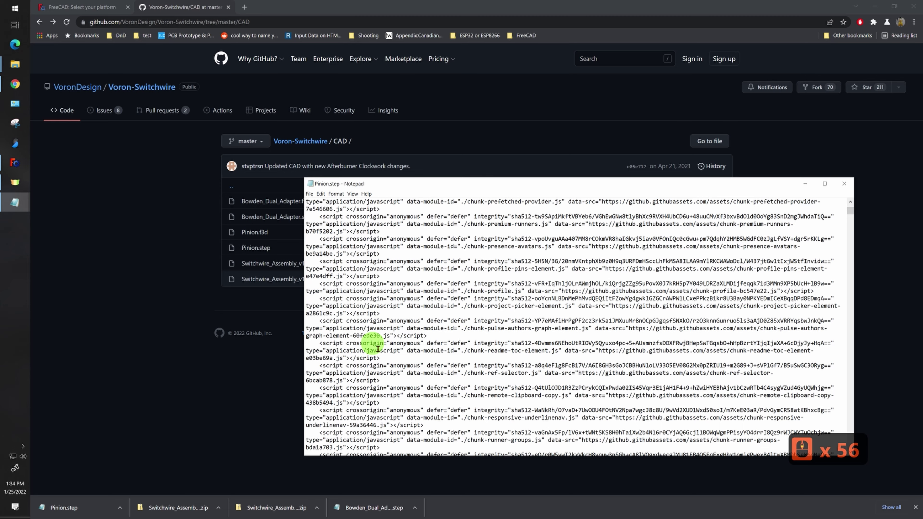
pyautogui.scroll(-8, 377, 349)
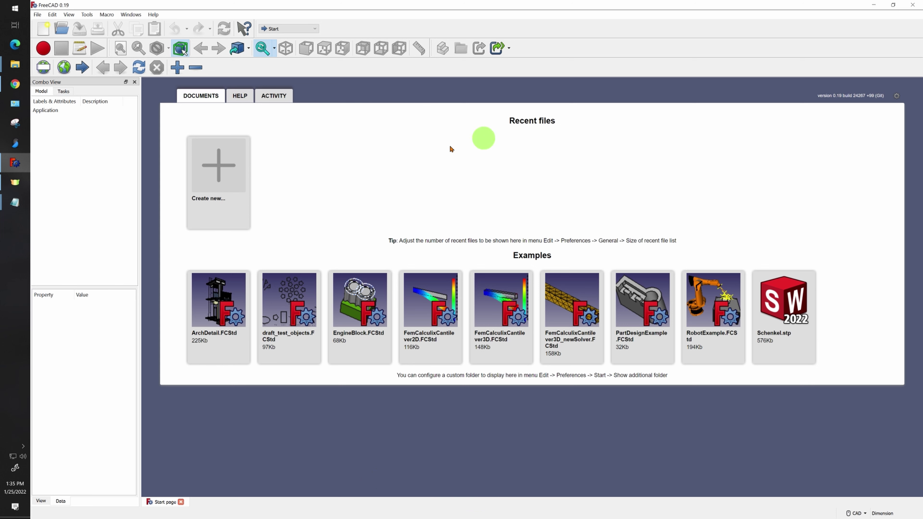
# - Create a new document and import Switchwire_Assembly_v1.13.step from Engineering (F:)
pyautogui.click(215, 181)
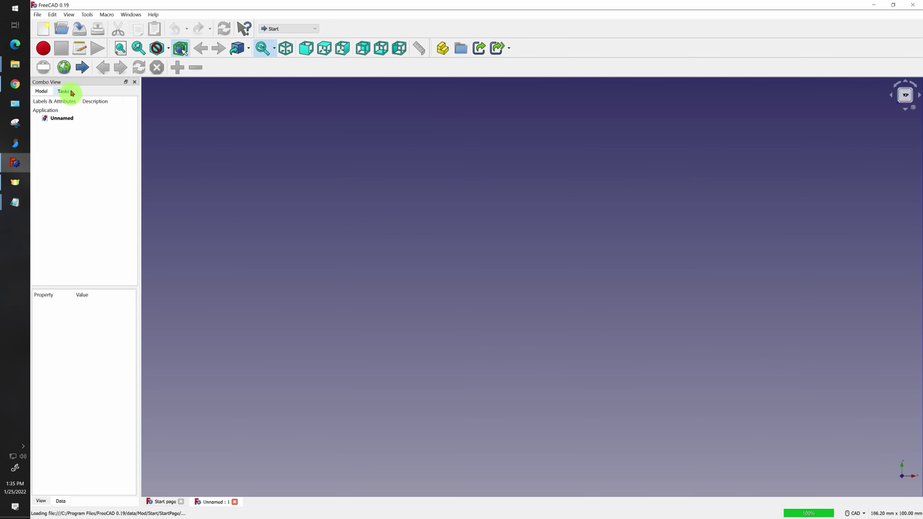
pyautogui.click(39, 16)
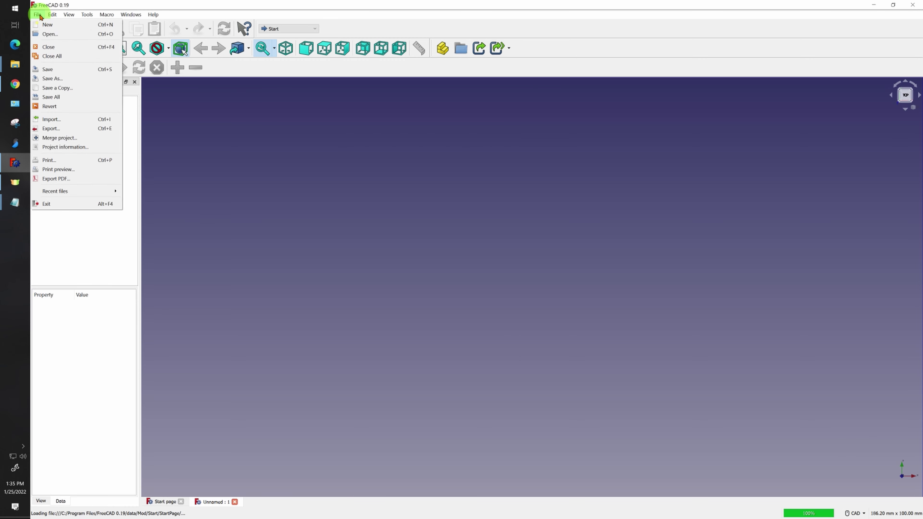
pyautogui.click(51, 119)
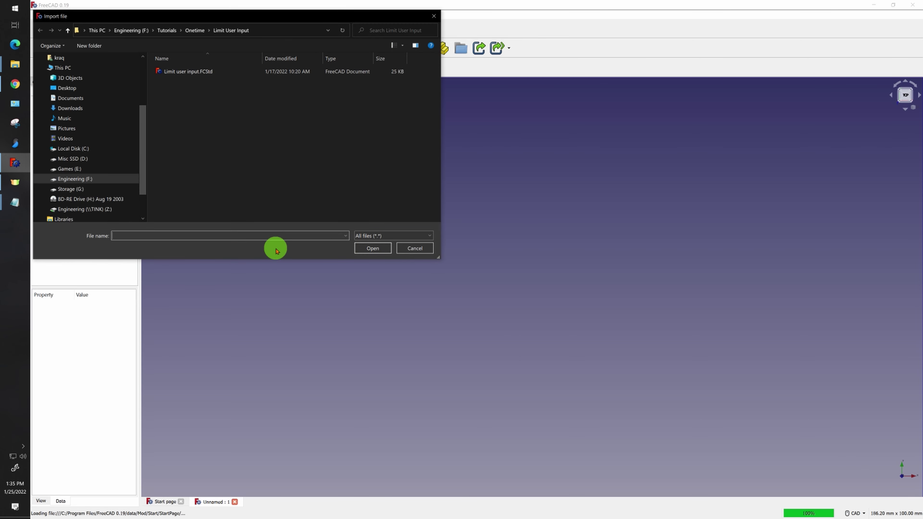
pyautogui.click(87, 178)
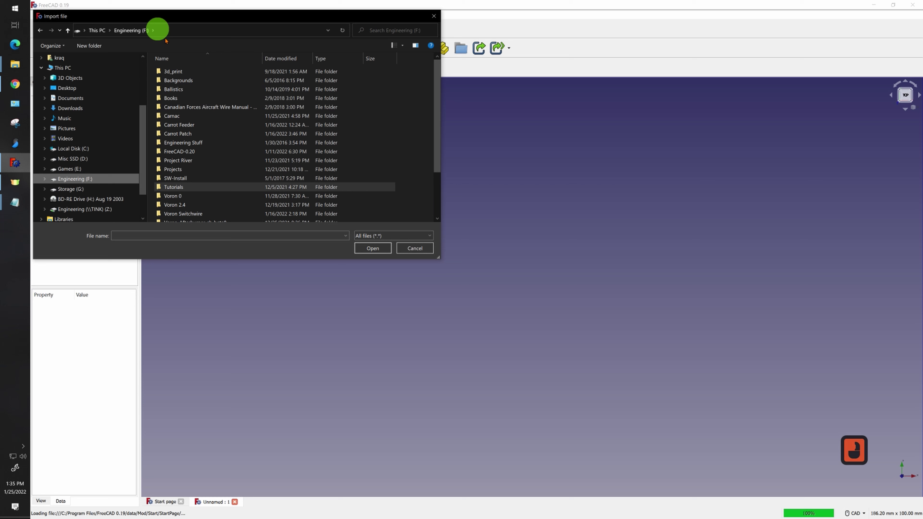
pyautogui.scroll(-4, 310, 146)
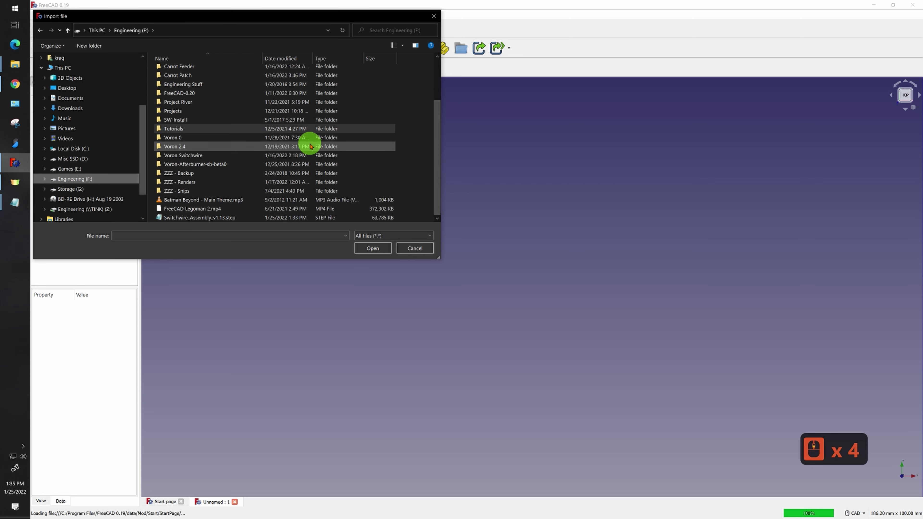
pyautogui.click(212, 218)
pyautogui.click(372, 248)
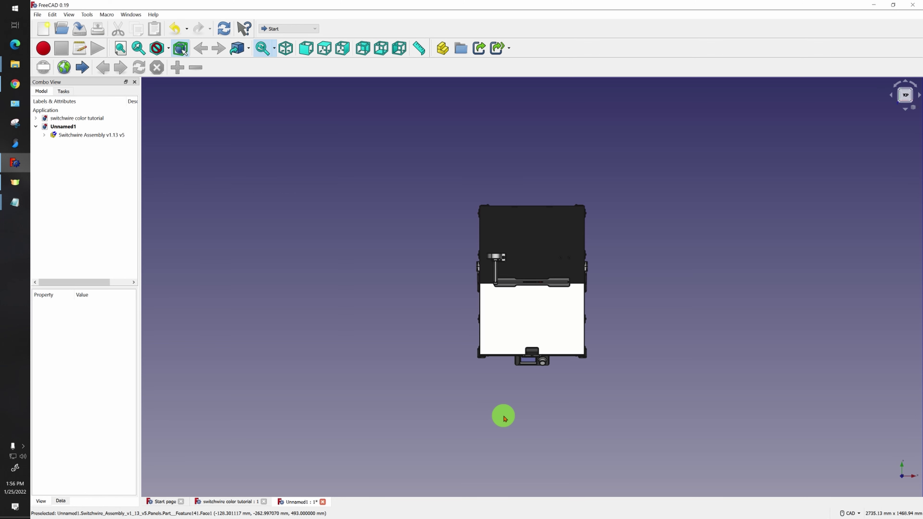
# - Start Save As for the document, then switch the model to isometric view
pyautogui.click(38, 15)
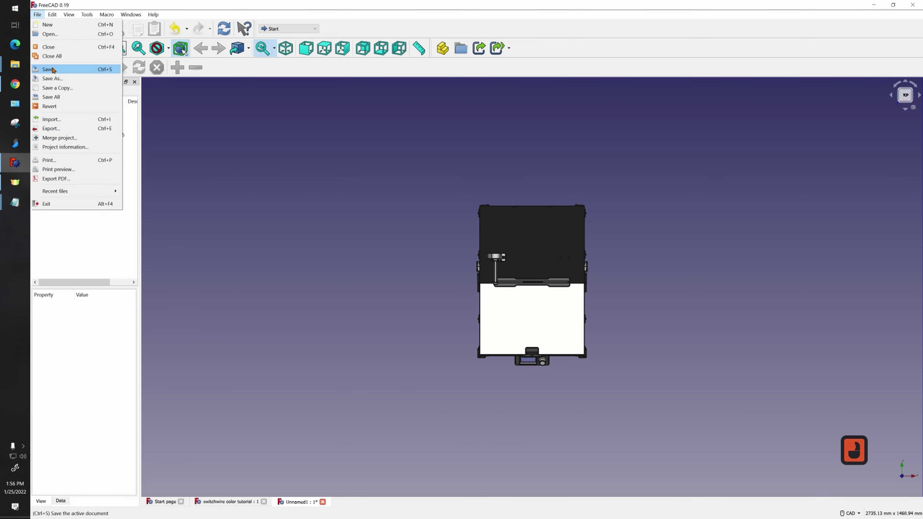
pyautogui.click(53, 79)
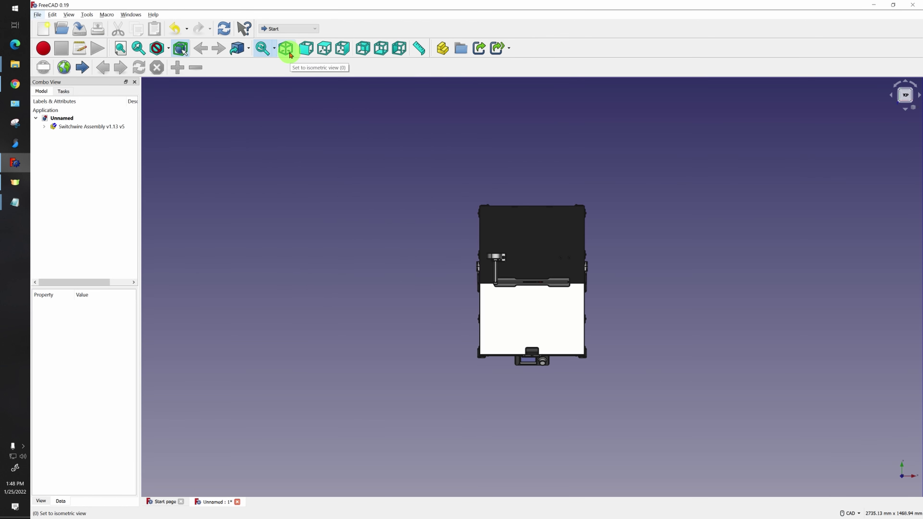
pyautogui.click(290, 54)
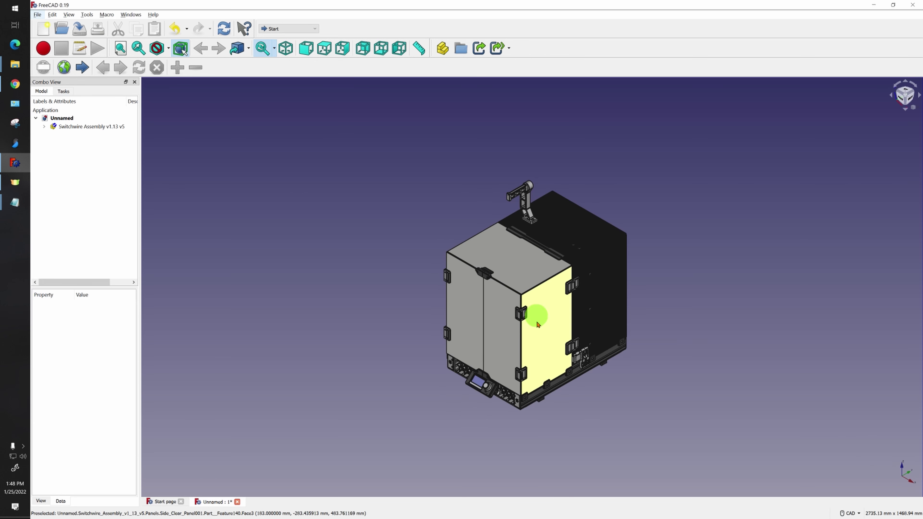
# - Expand Switchwire Assembly in the tree and hide the Panels group
pyautogui.click(44, 127)
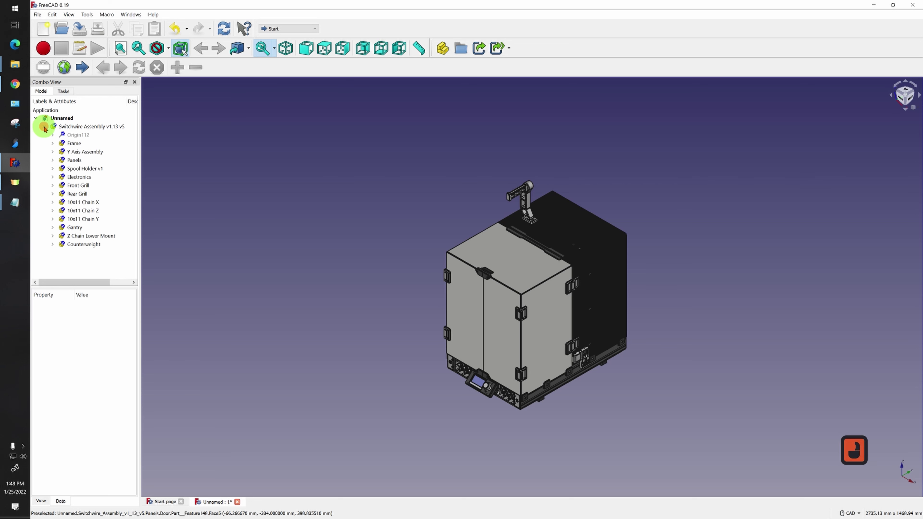
pyautogui.click(117, 127)
pyautogui.click(93, 143)
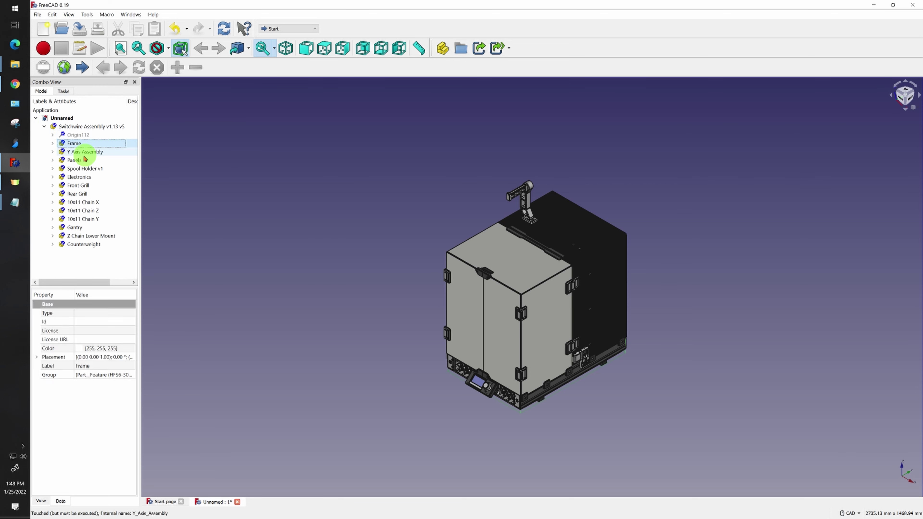
pyautogui.click(81, 163)
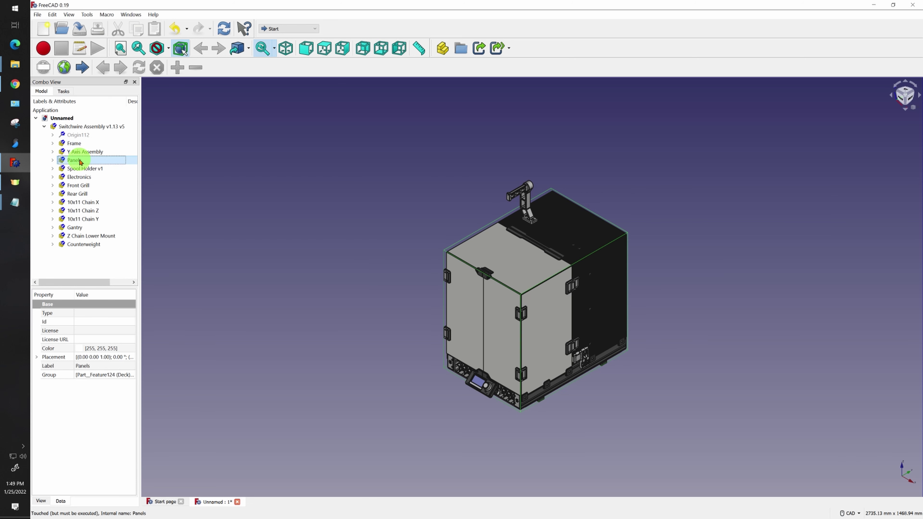
pyautogui.press('space')
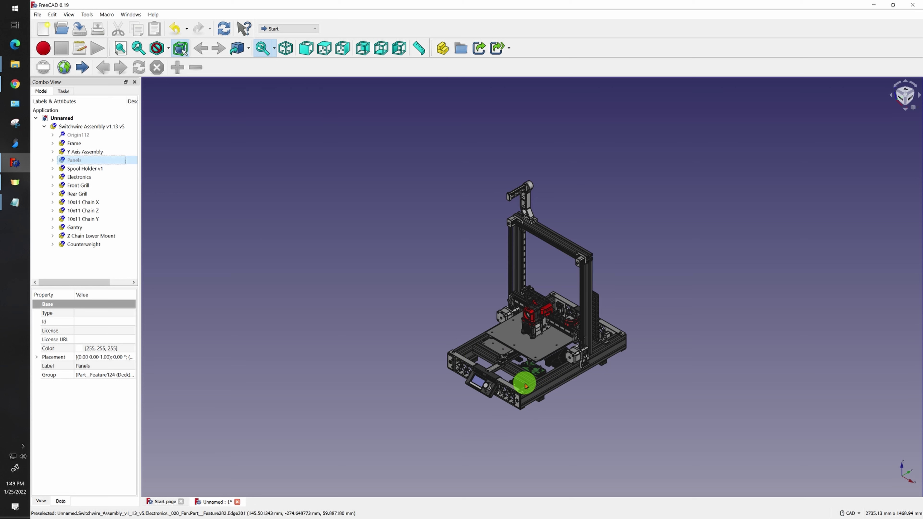
# - Hide the spool holder, then make its COMPOUND004 visible again
pyautogui.scroll(-3, 540, 388)
pyautogui.scroll(6, 541, 393)
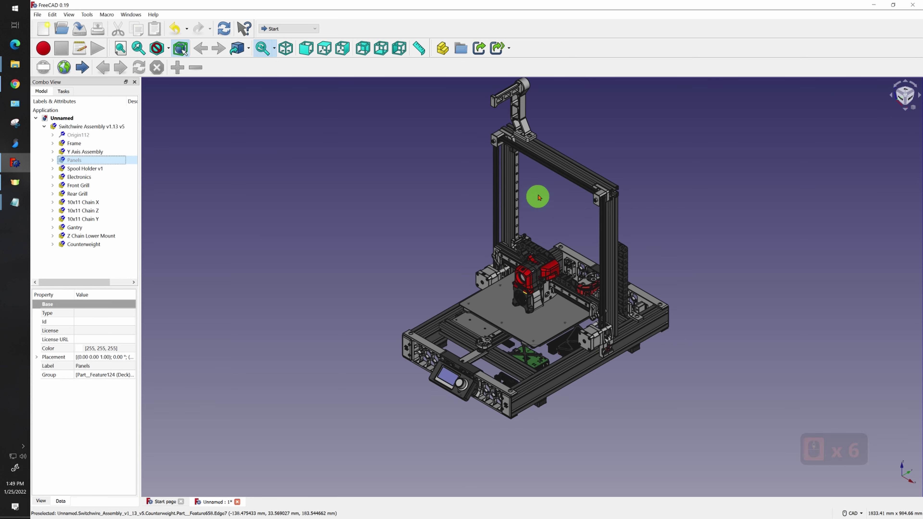
pyautogui.click(522, 111)
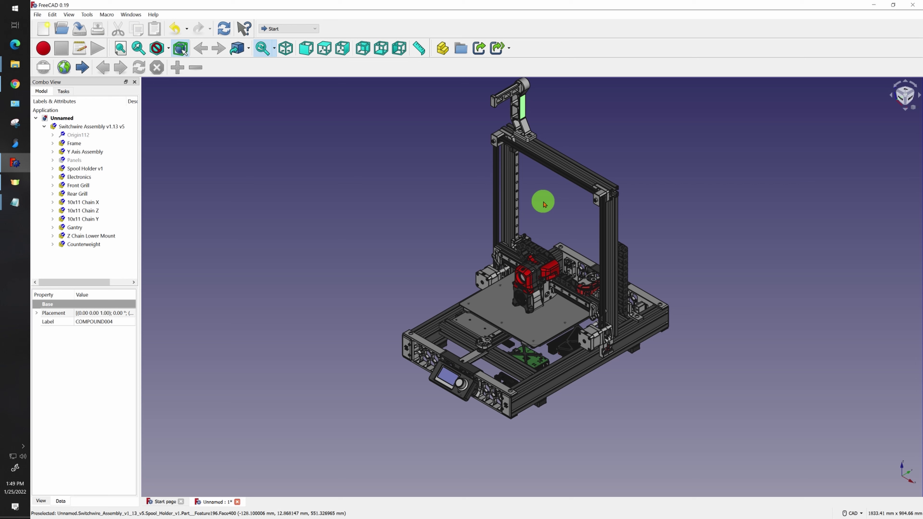
pyautogui.press('space')
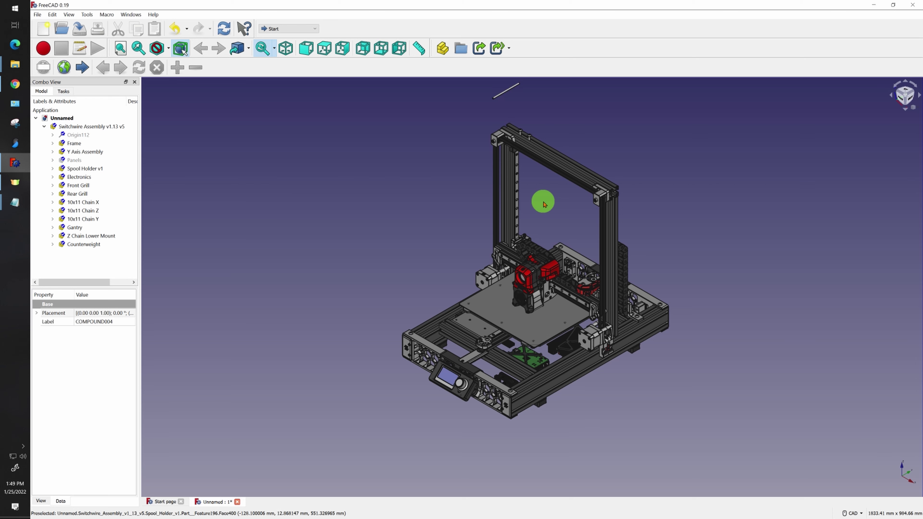
pyautogui.click(53, 169)
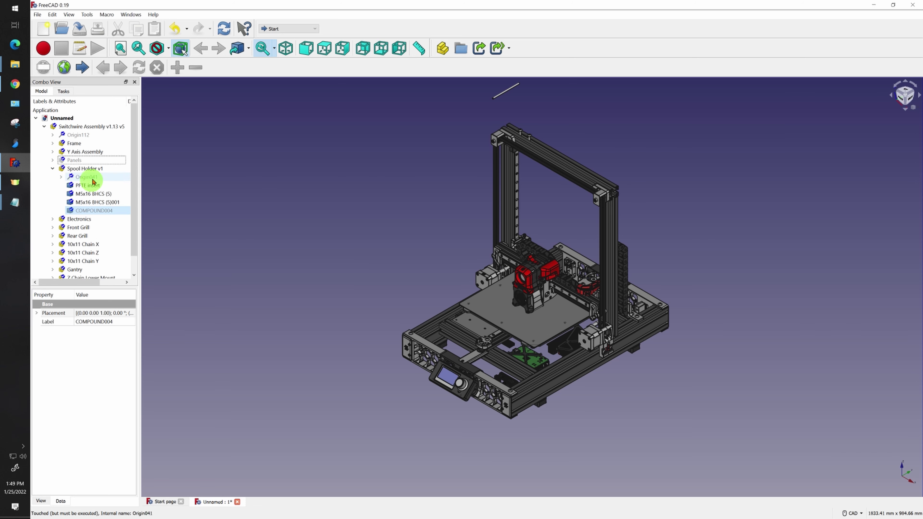
pyautogui.click(93, 212)
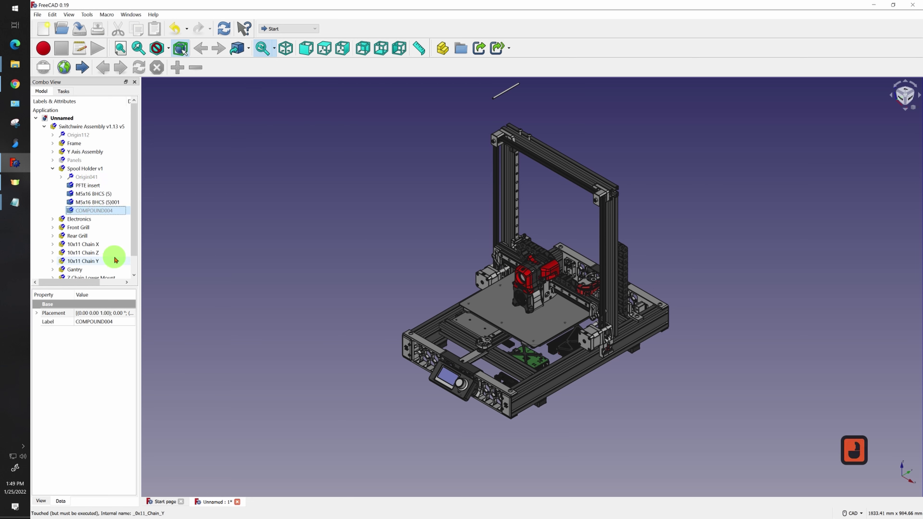
pyautogui.press('space')
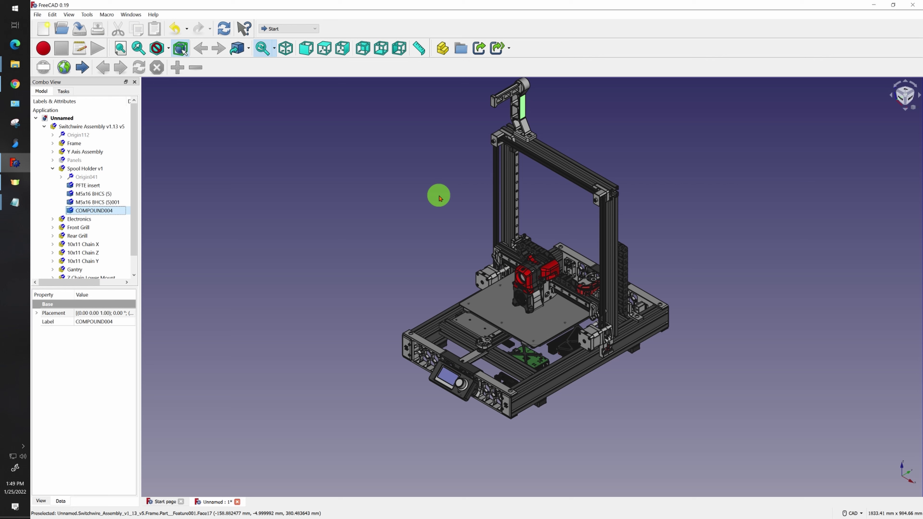
pyautogui.click(422, 197)
pyautogui.scroll(3, 555, 391)
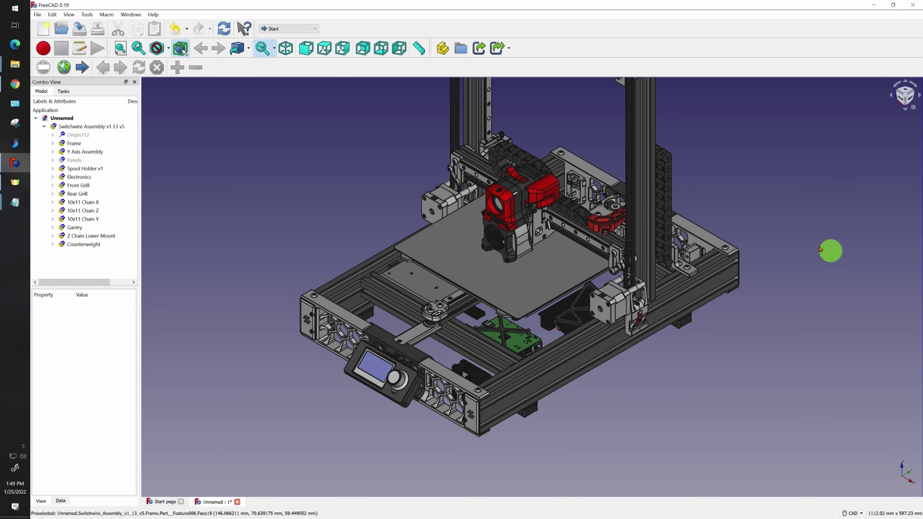
# - Set the front bottom frame extrusion's Shape Color to pure red #ff0000
pyautogui.click(557, 378)
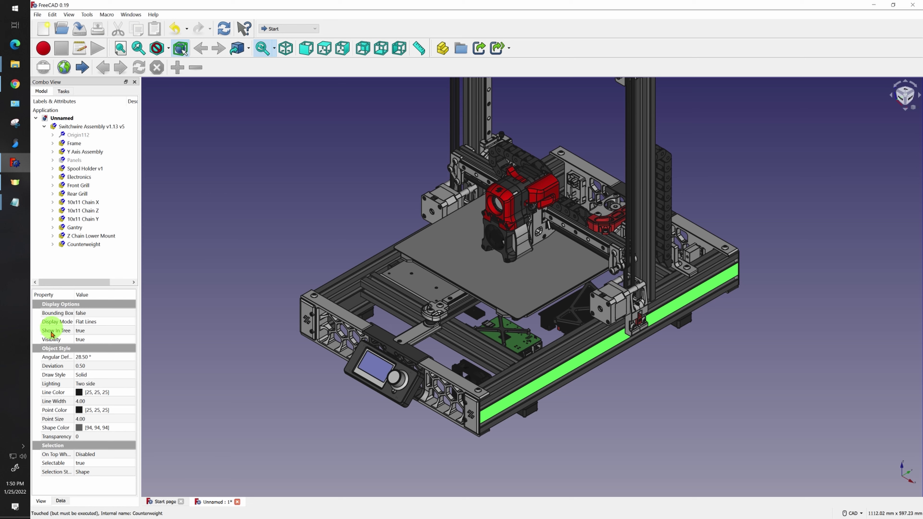
pyautogui.click(60, 502)
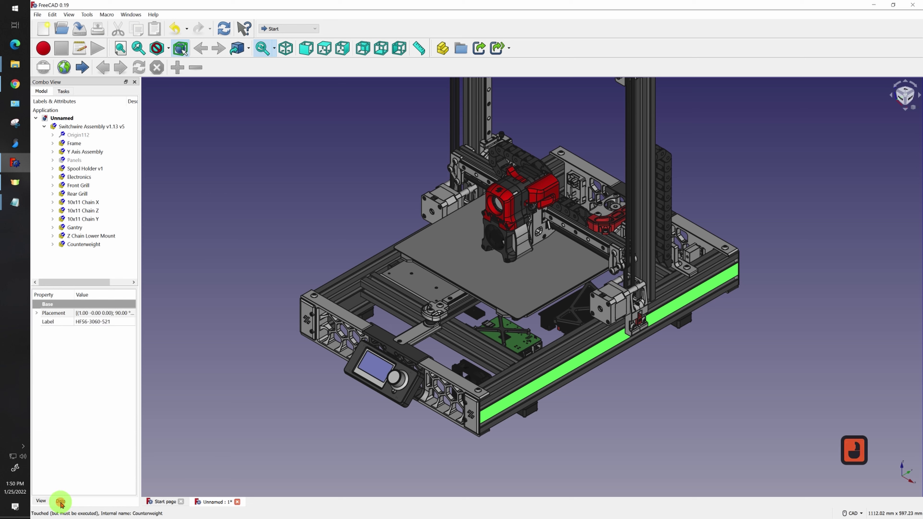
pyautogui.click(40, 502)
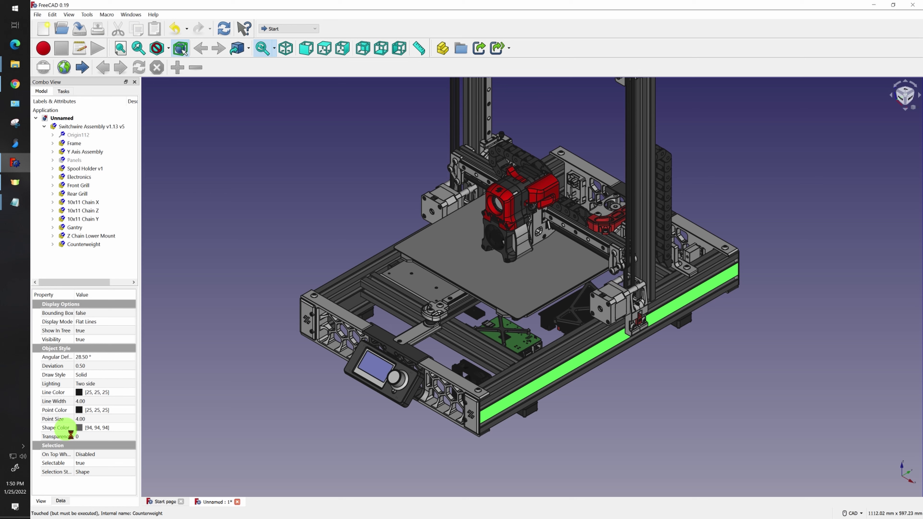
pyautogui.click(98, 429)
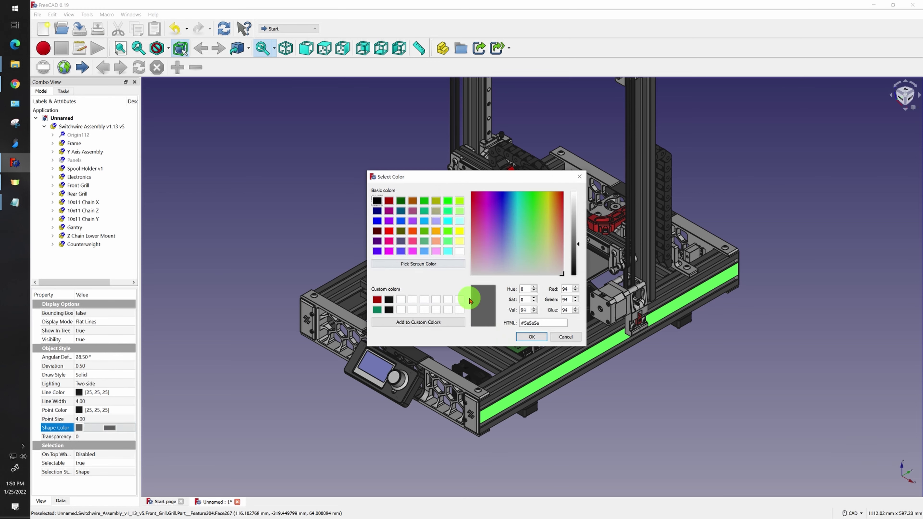
pyautogui.click(388, 231)
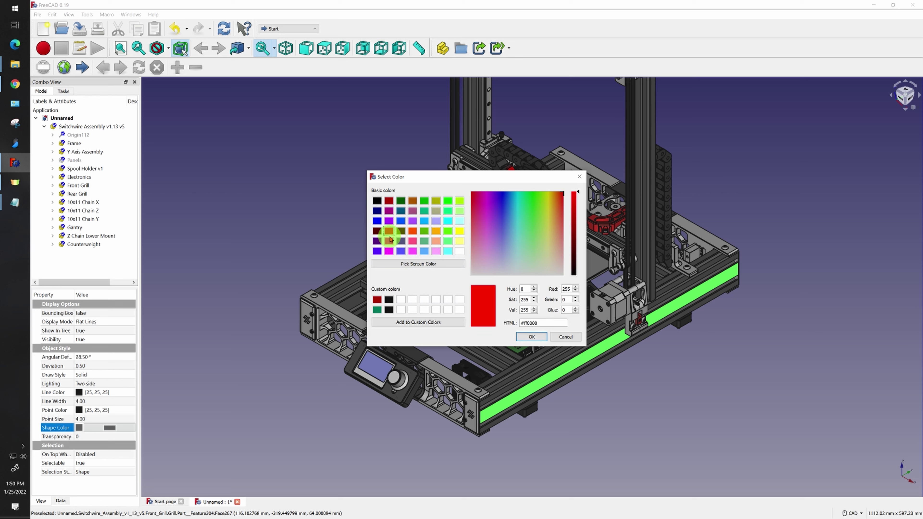
pyautogui.click(530, 337)
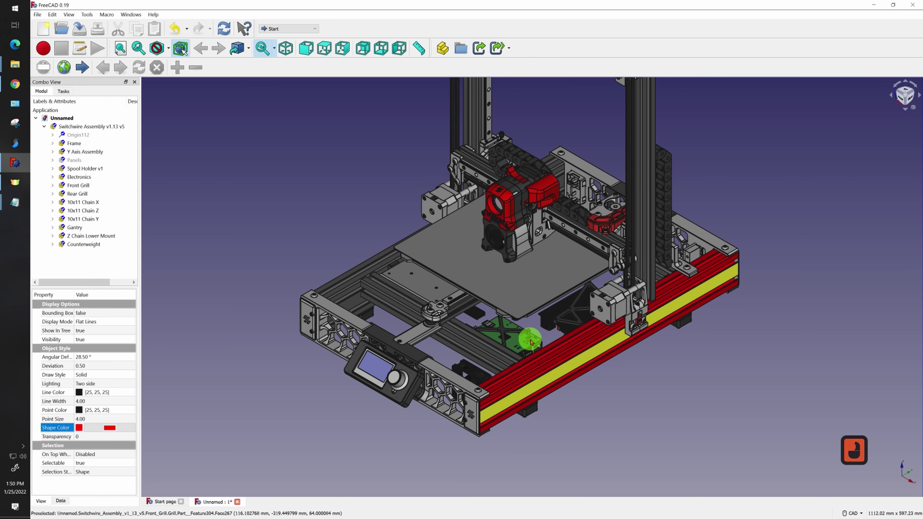
pyautogui.click(628, 393)
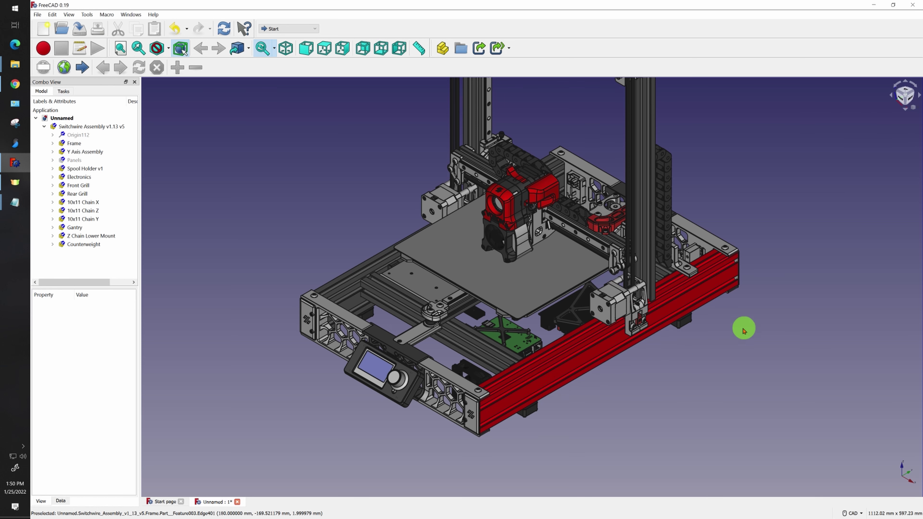
# - Give the front grill piece an orange Shape Color from the basic swatches
pyautogui.click(458, 381)
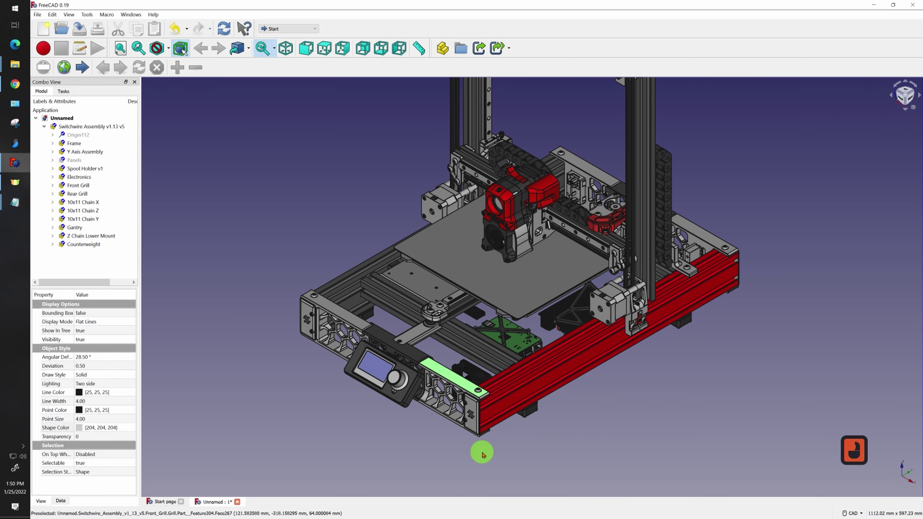
pyautogui.click(106, 430)
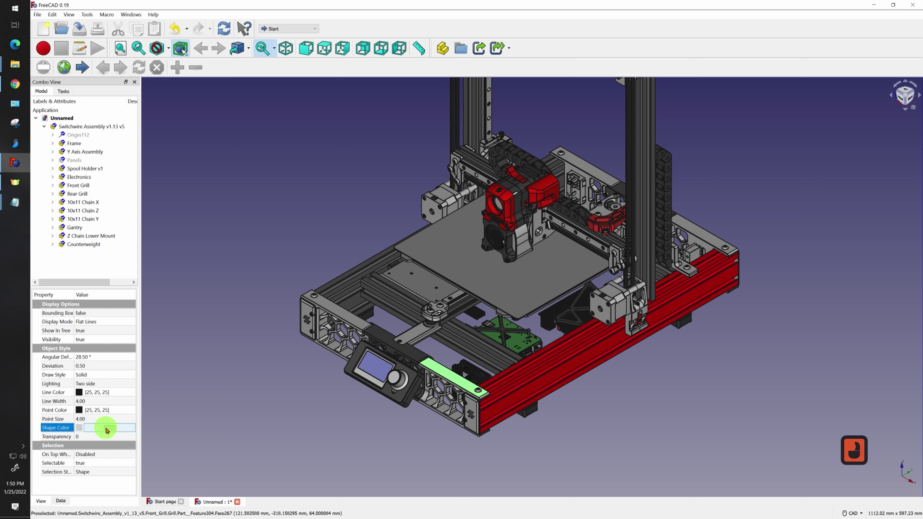
pyautogui.click(106, 429)
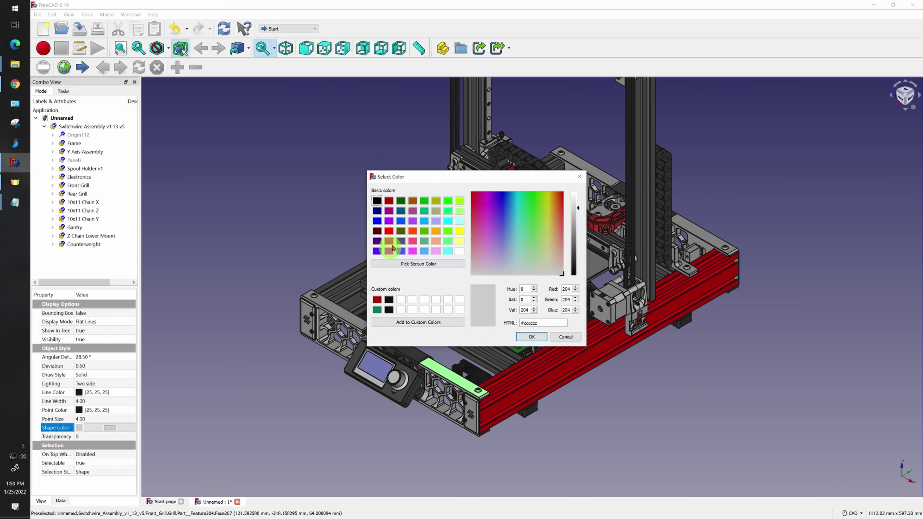
pyautogui.click(410, 233)
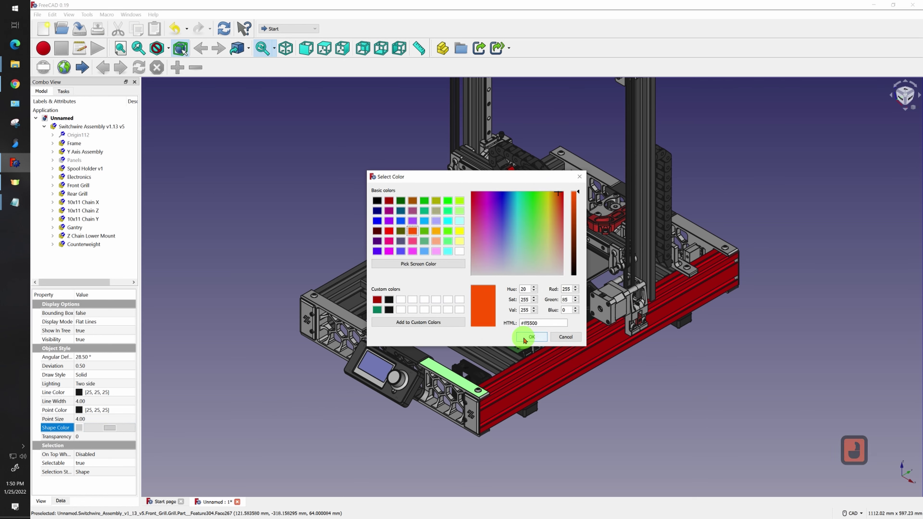
pyautogui.click(531, 337)
pyautogui.click(638, 421)
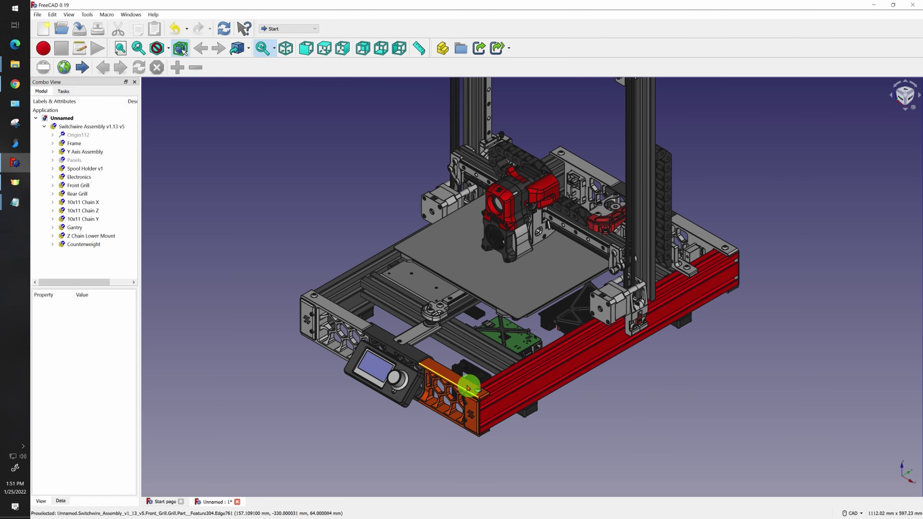
# - Change the grill's Shape Color to the darker orange #ee5400
pyautogui.click(450, 381)
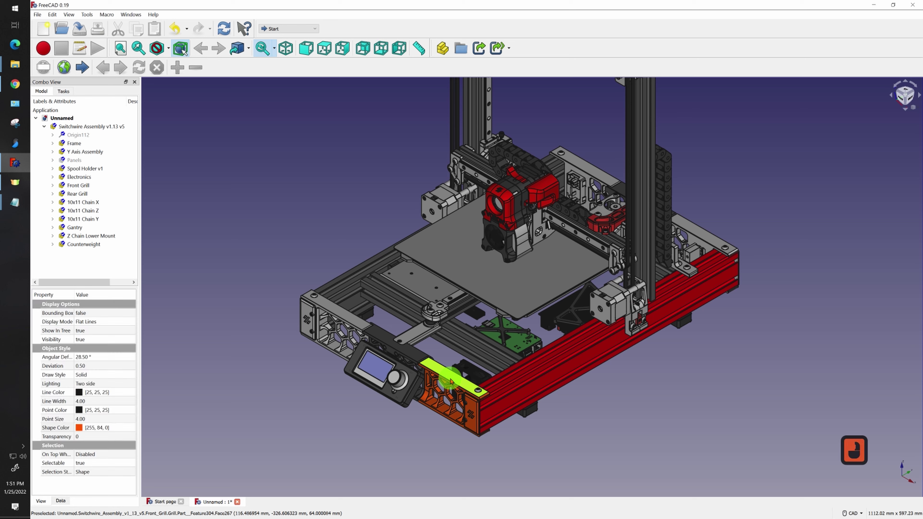
pyautogui.click(90, 429)
pyautogui.click(100, 427)
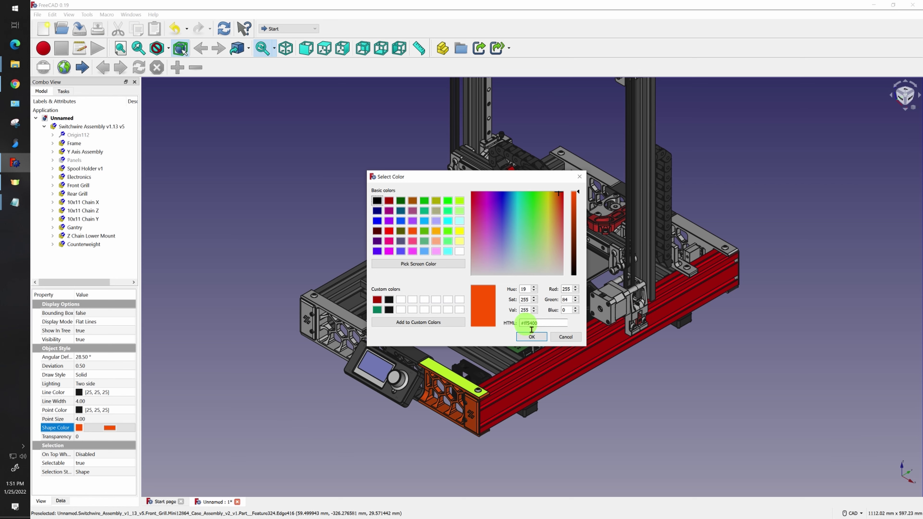
pyautogui.write('ee')
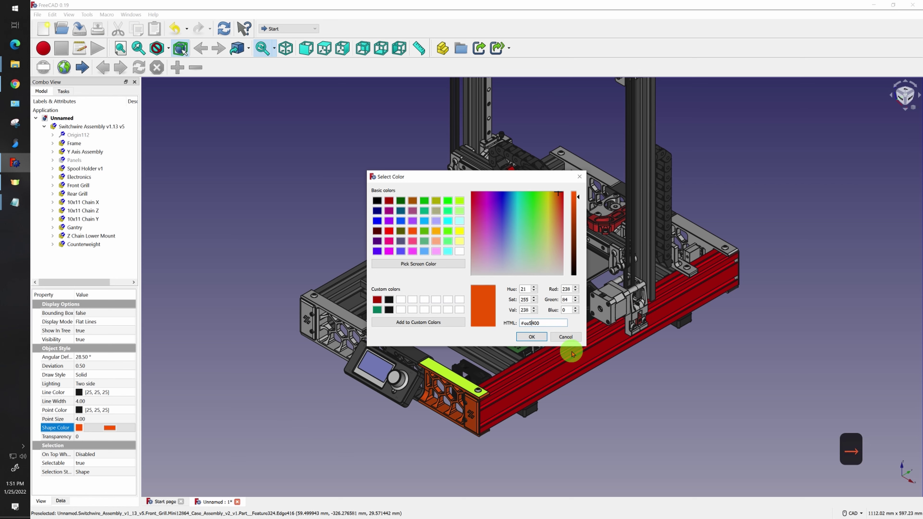
pyautogui.press('Return')
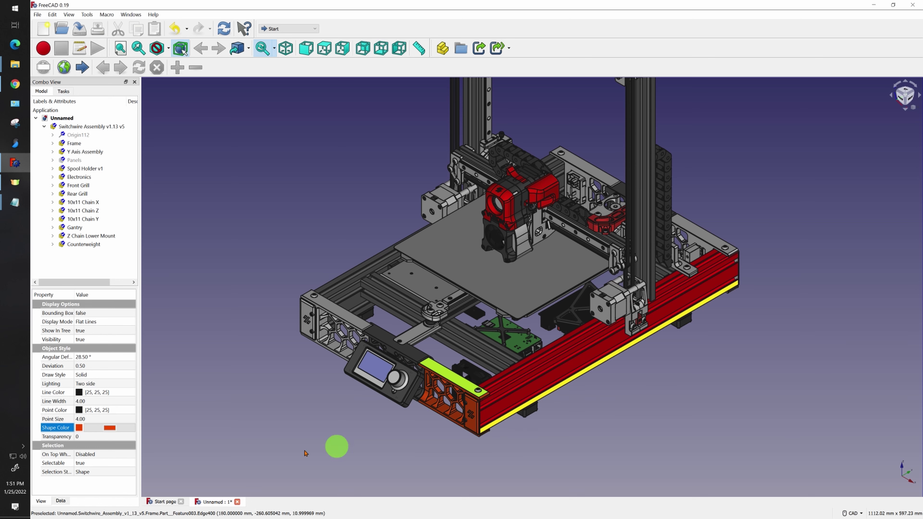
# - Recolour the front grill to #f45952 red and save it to an empty custom colour slot
pyautogui.click(115, 430)
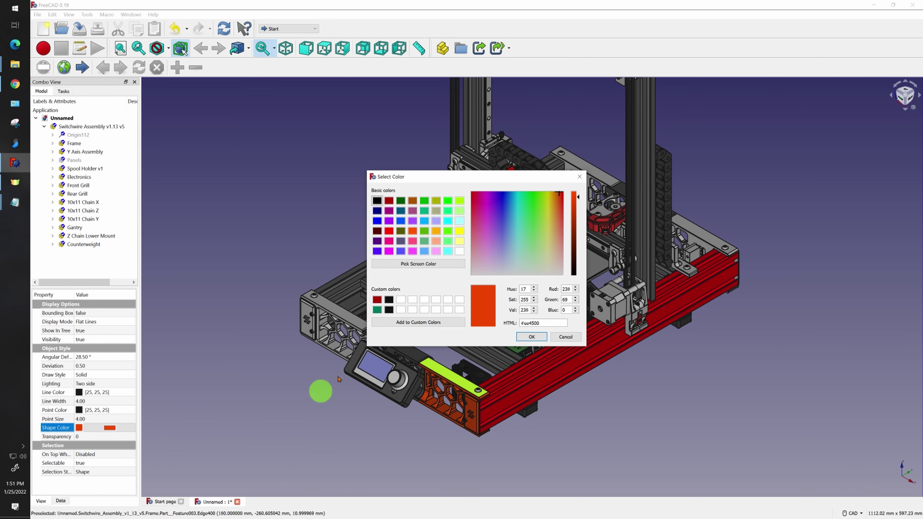
pyautogui.click(459, 310)
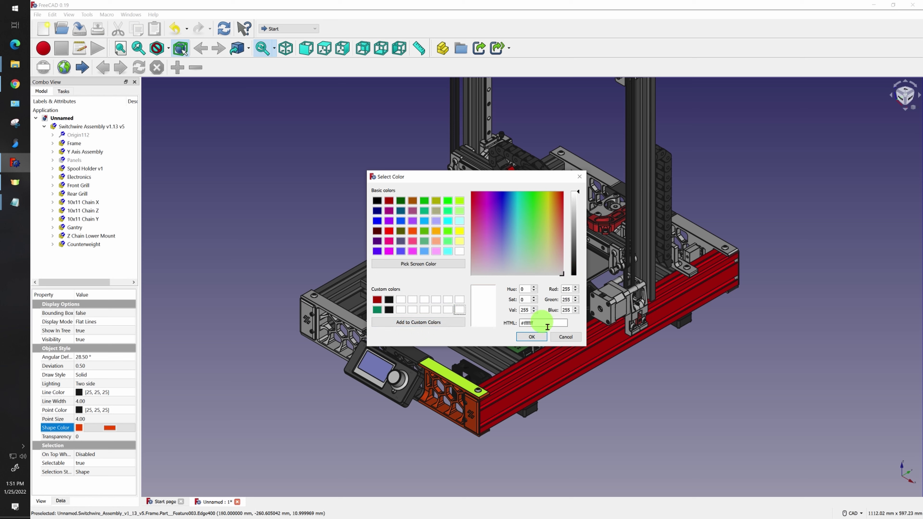
pyautogui.write('#f45952')
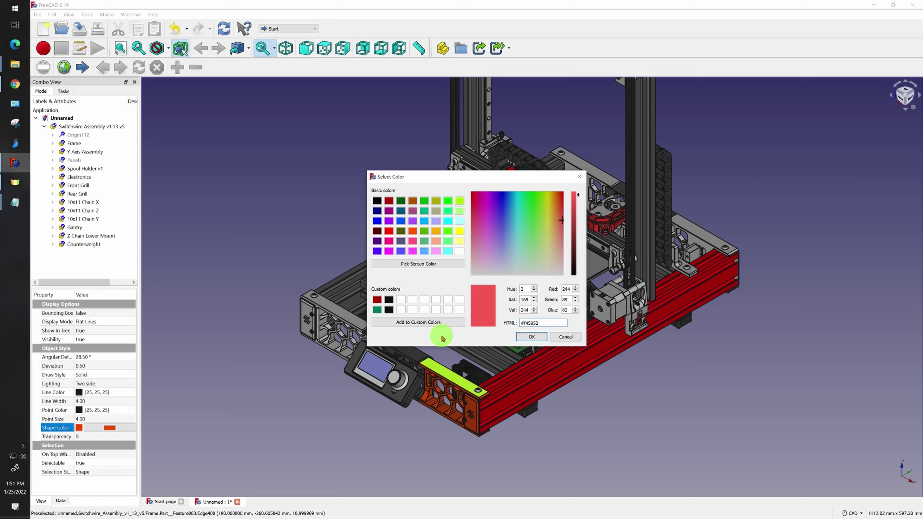
pyautogui.click(440, 322)
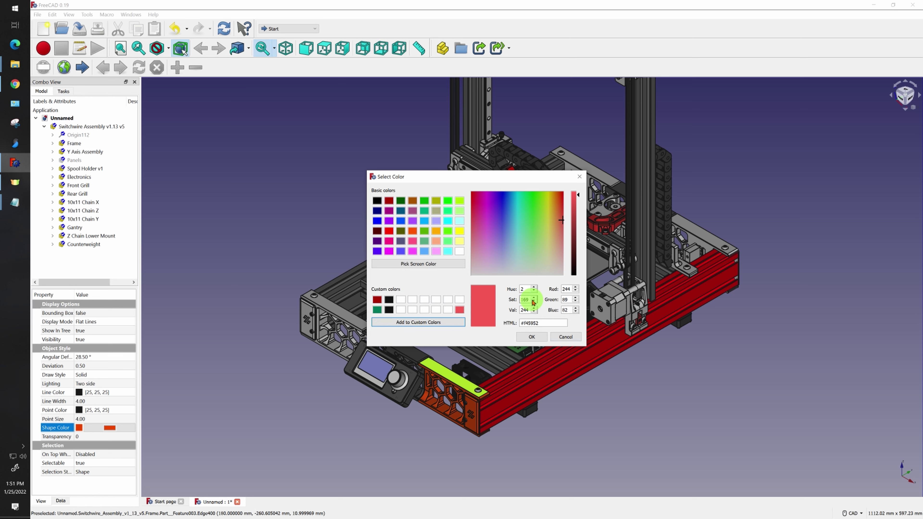
pyautogui.click(531, 337)
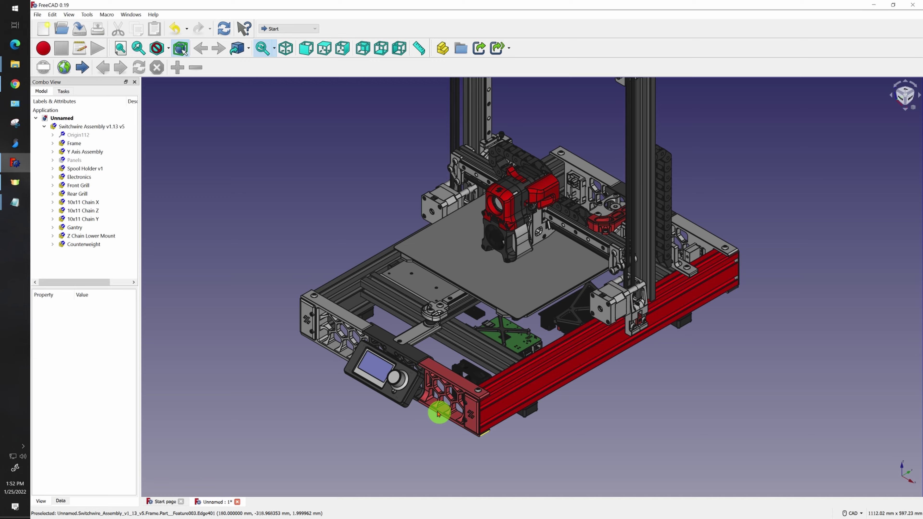